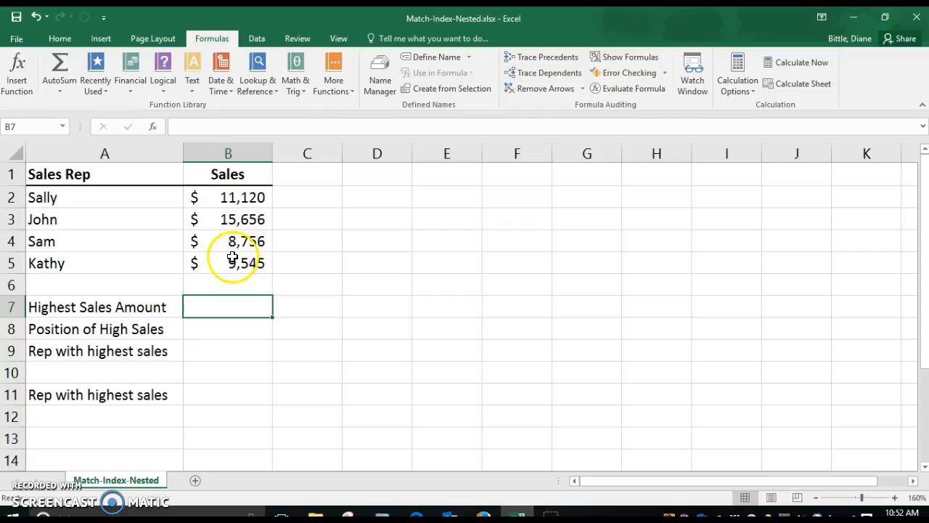
Insert a MAX function in B7 over B2:B5 to calculate the highest sales amount.
left_click(348, 96)
mouse_move(350, 105)
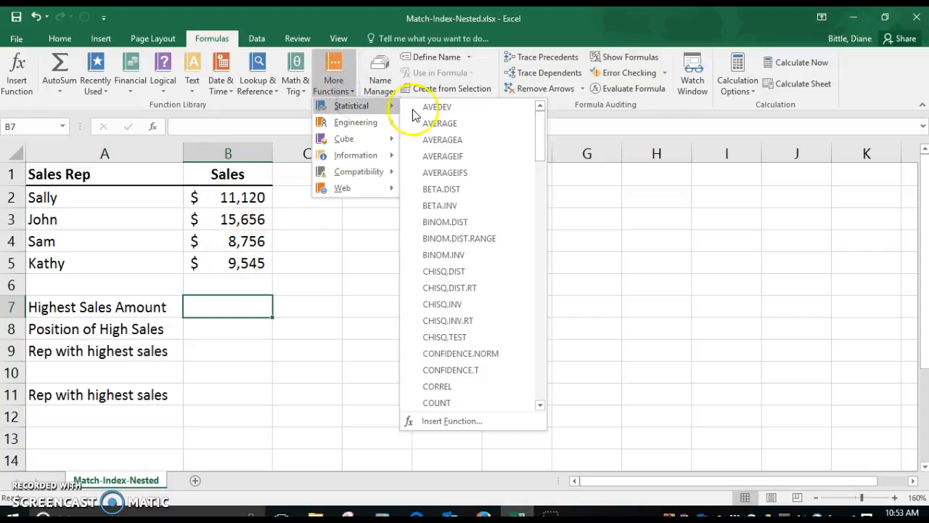
left_click_drag(540, 141, 543, 265)
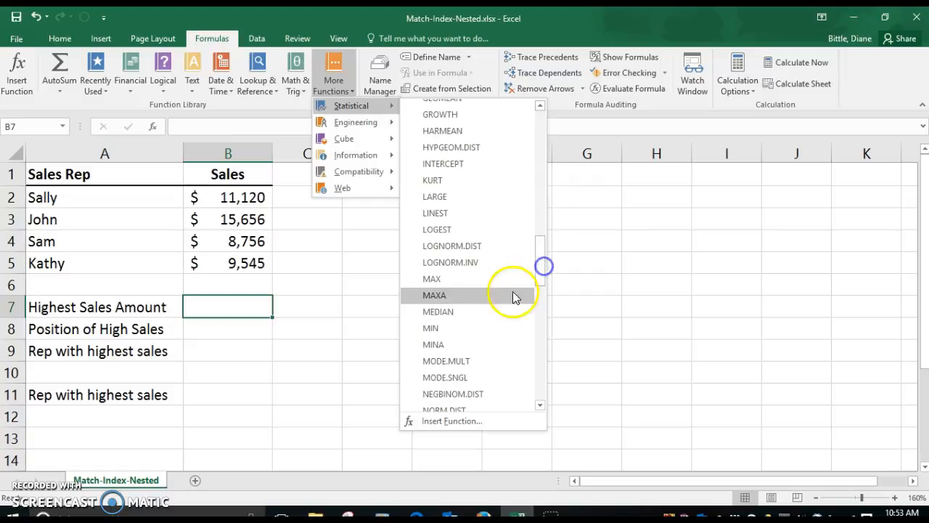
left_click(456, 279)
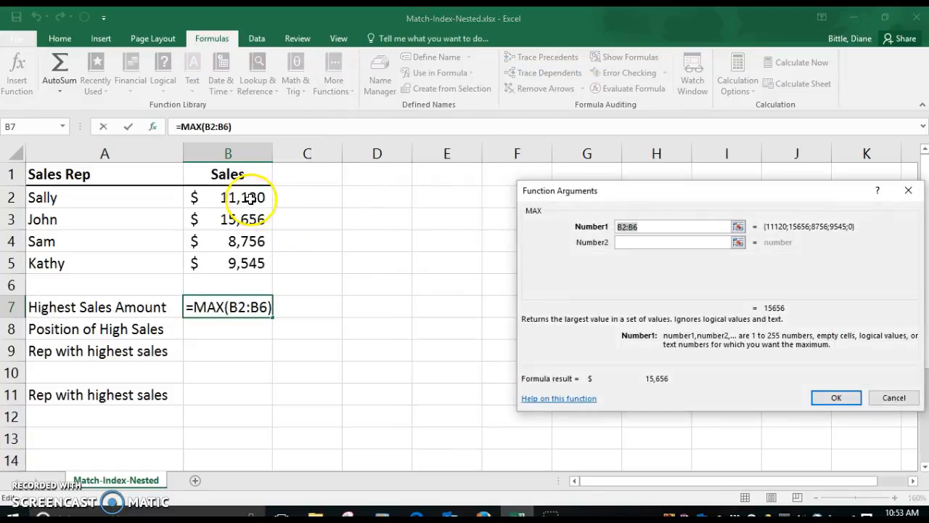
left_click_drag(249, 197, 243, 264)
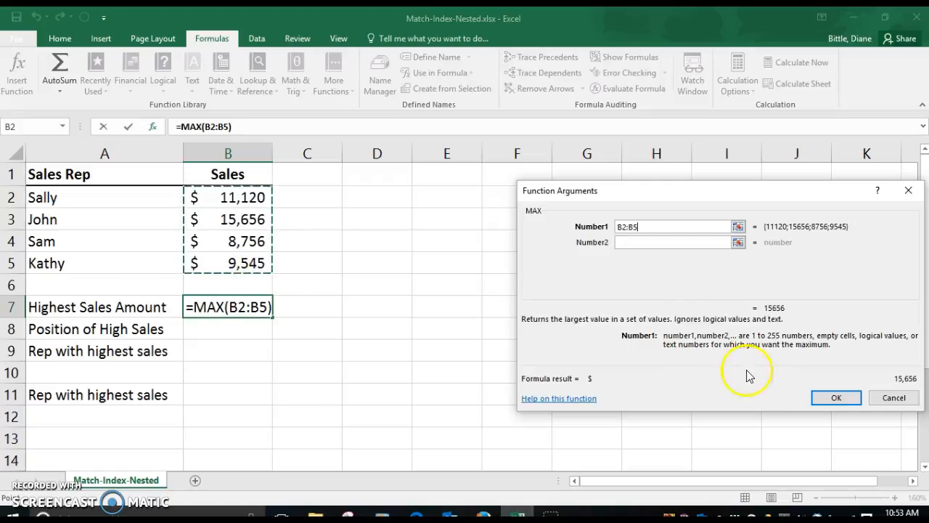
left_click(835, 398)
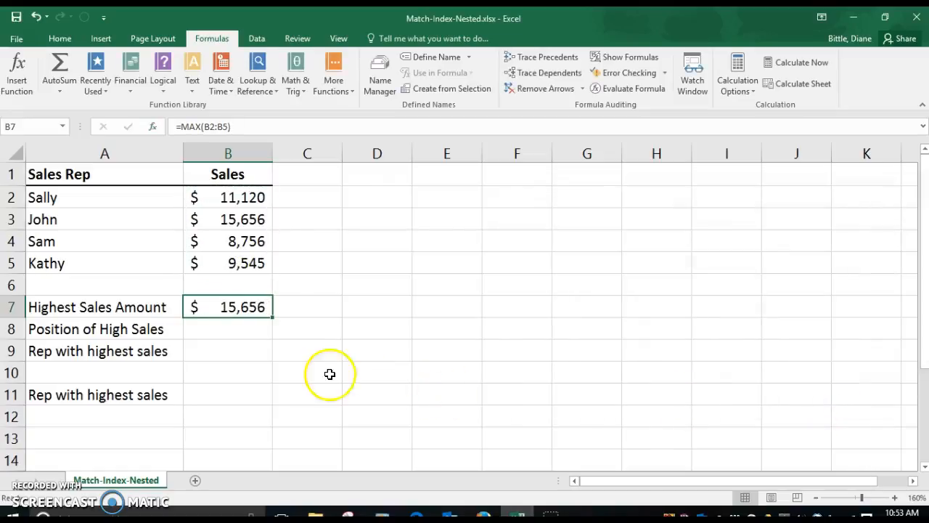
Insert a MATCH function in B8 with lookup value B7, lookup array B2:B5 and match type 0.
left_click(246, 330)
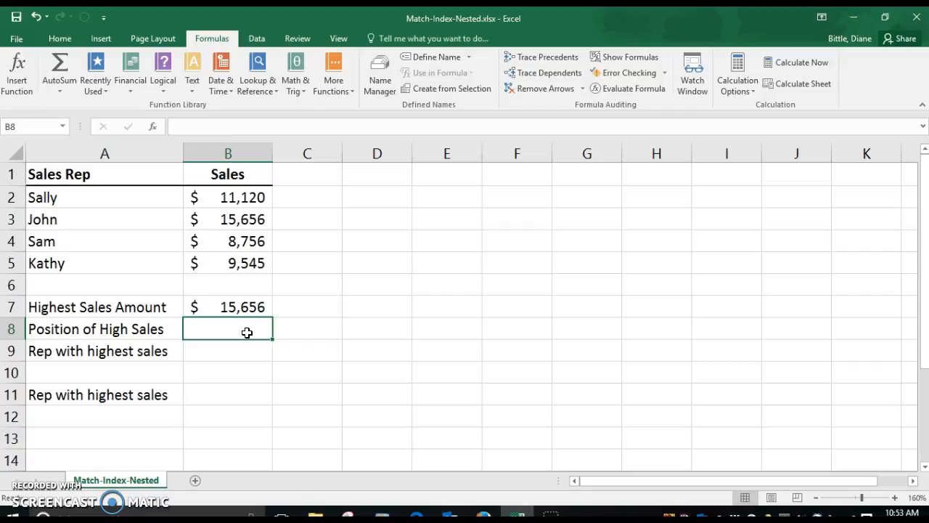
left_click(247, 328)
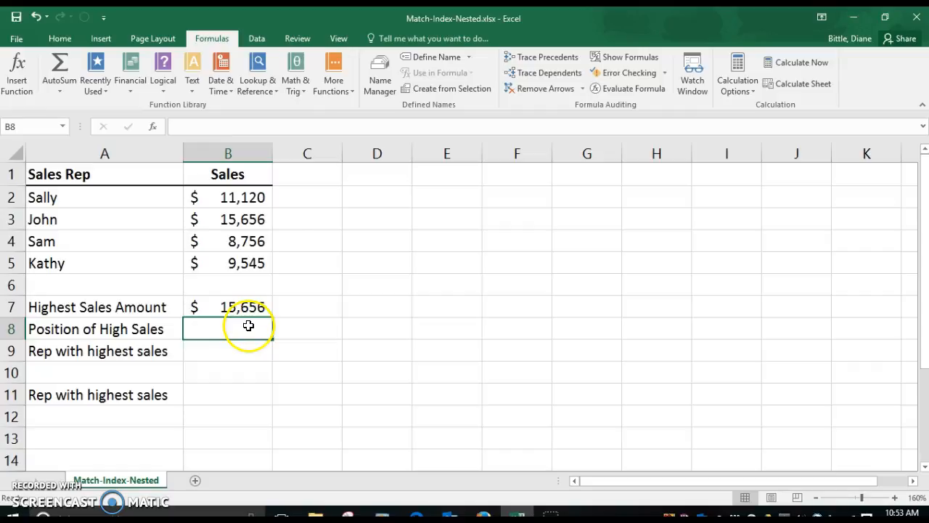
left_click(267, 91)
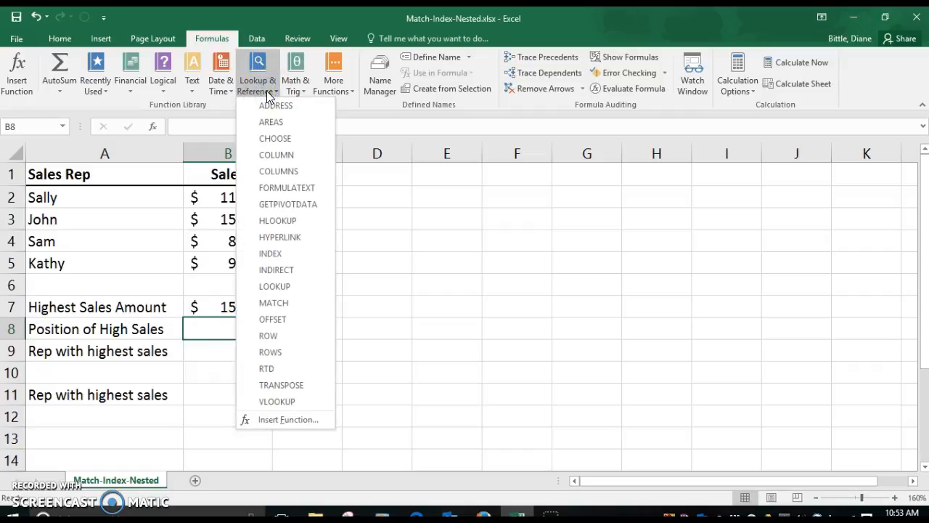
left_click(283, 302)
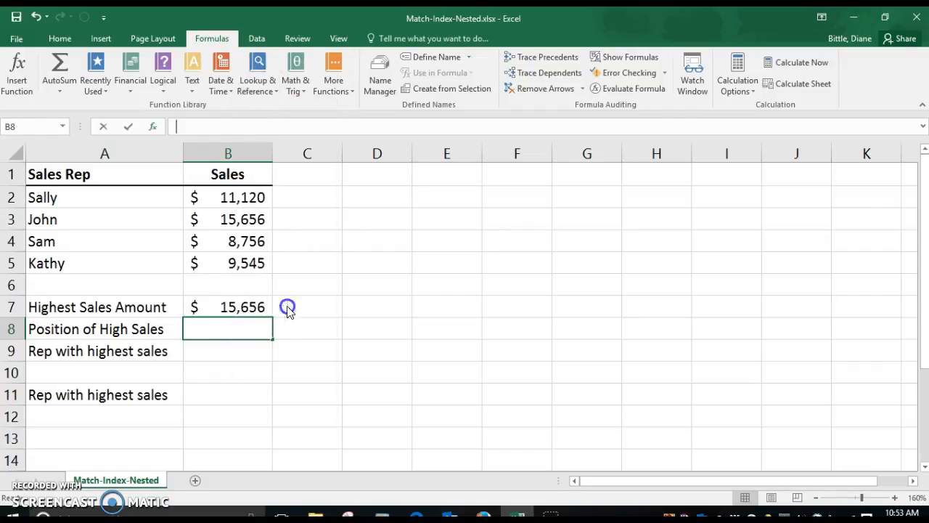
left_click(231, 312)
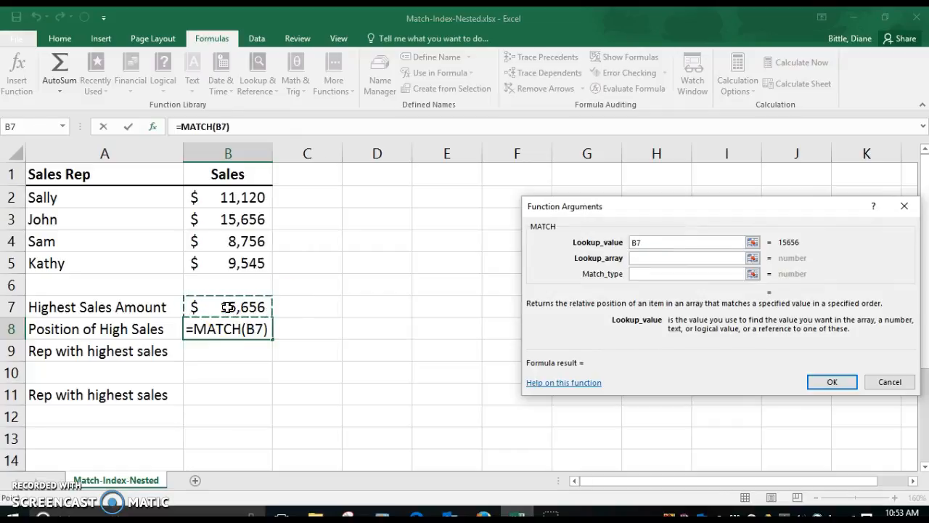
left_click(643, 257)
left_click_drag(248, 195, 247, 264)
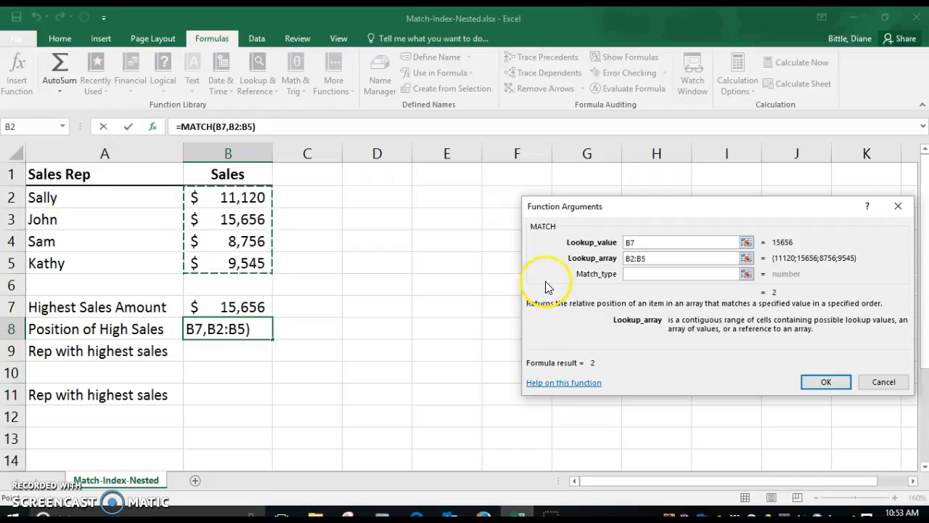
left_click(651, 272)
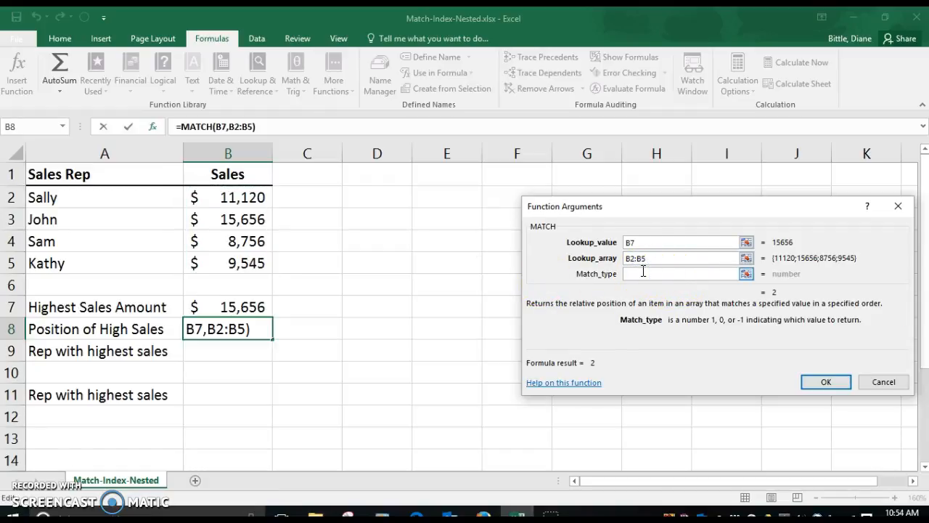
type("0")
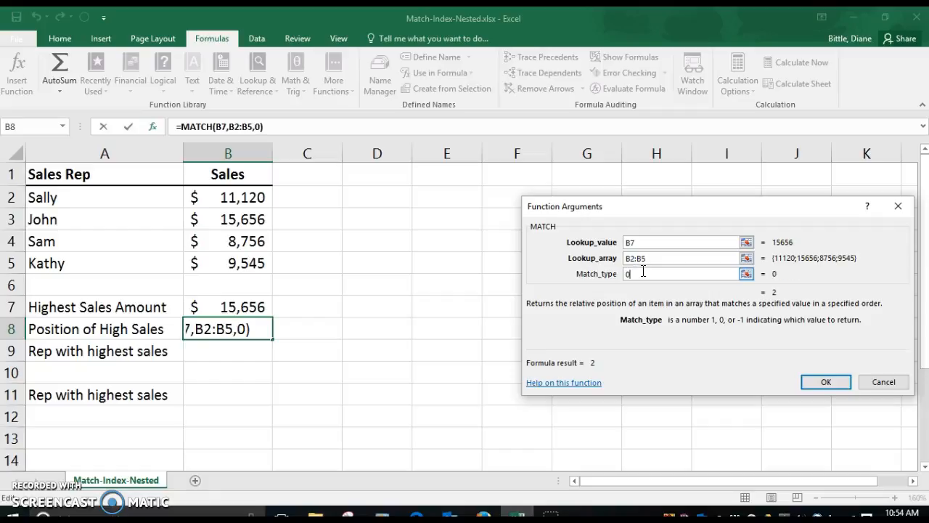
left_click(821, 382)
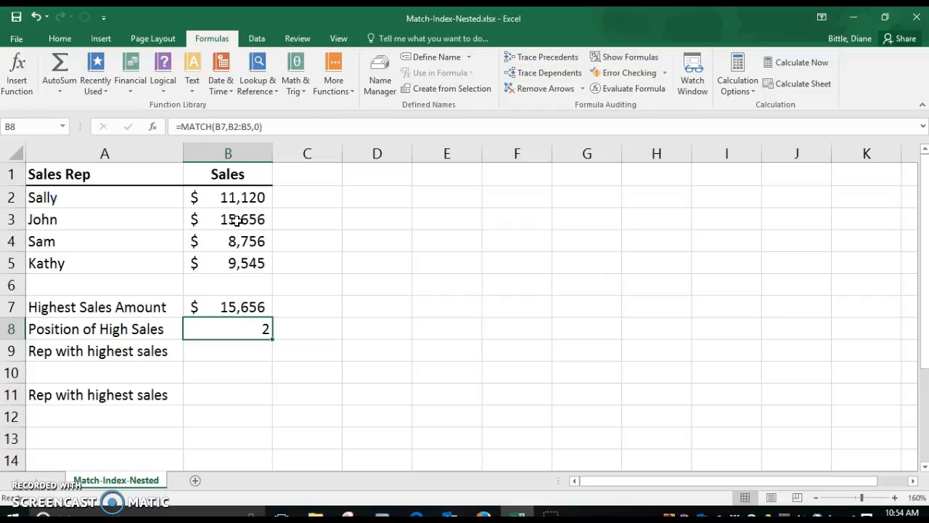
Insert an INDEX function in B9 using the array,row_num,column_num form, with array A2:B5, row number B8 and column number 1.
left_click(253, 353)
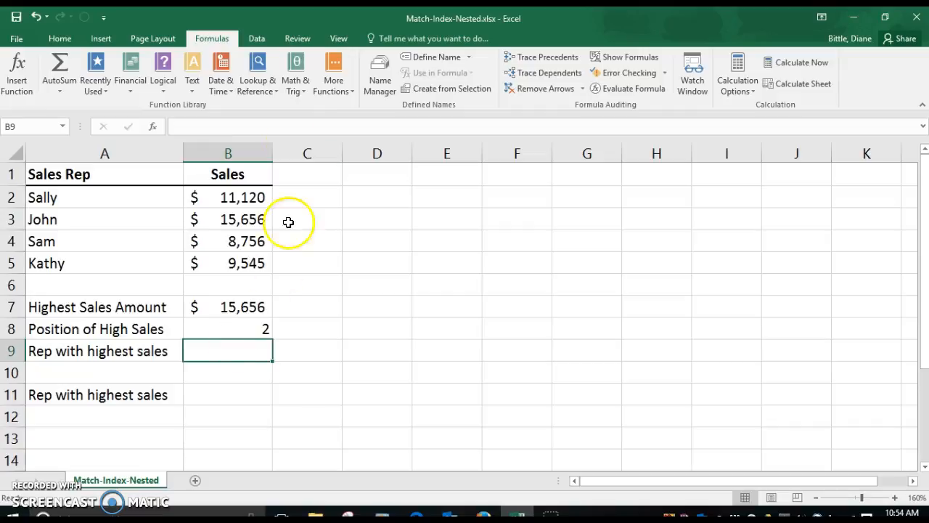
left_click(265, 87)
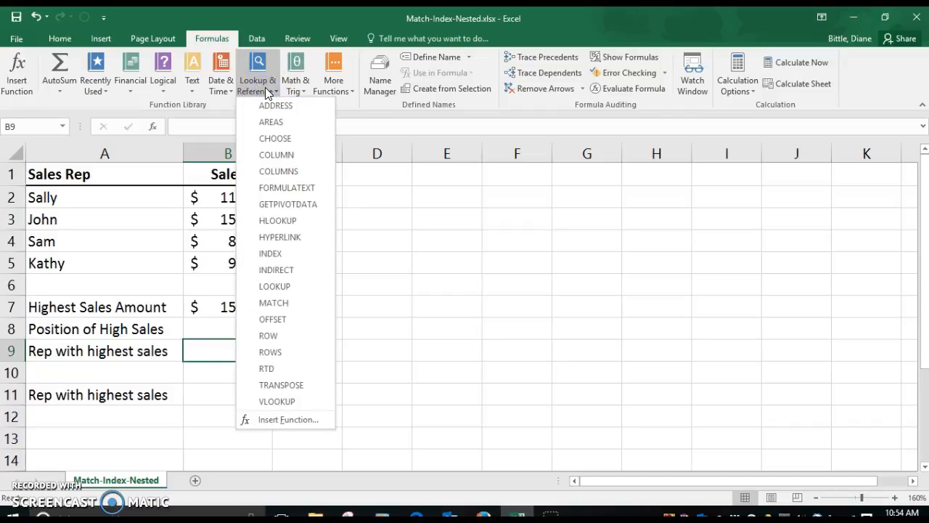
left_click(281, 255)
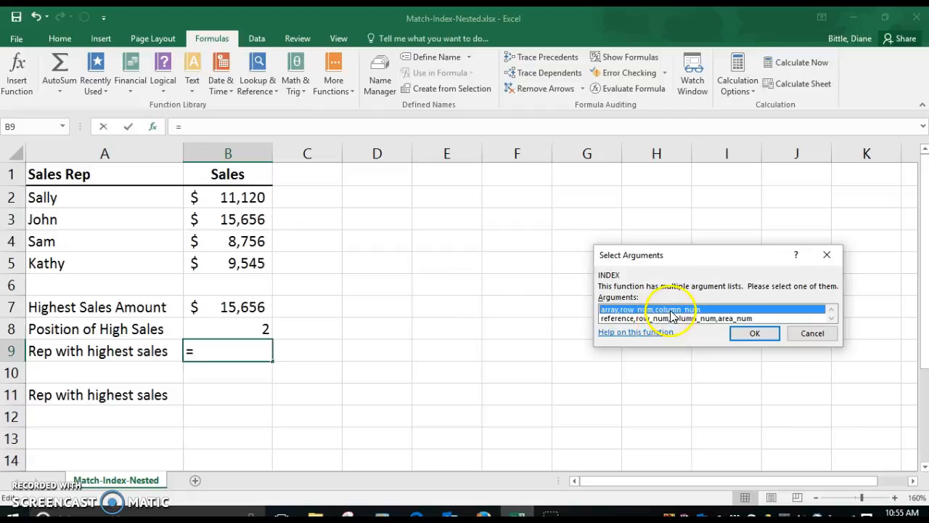
left_click(750, 334)
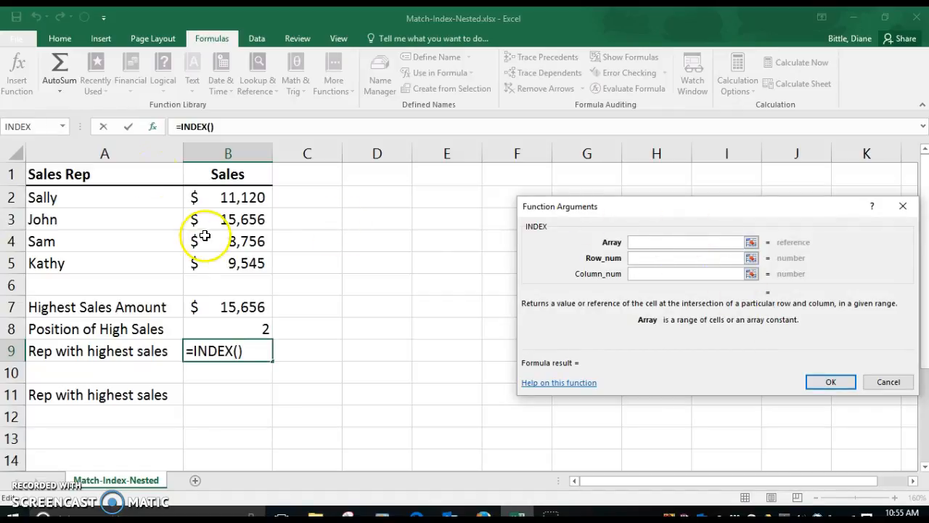
left_click_drag(49, 197, 223, 266)
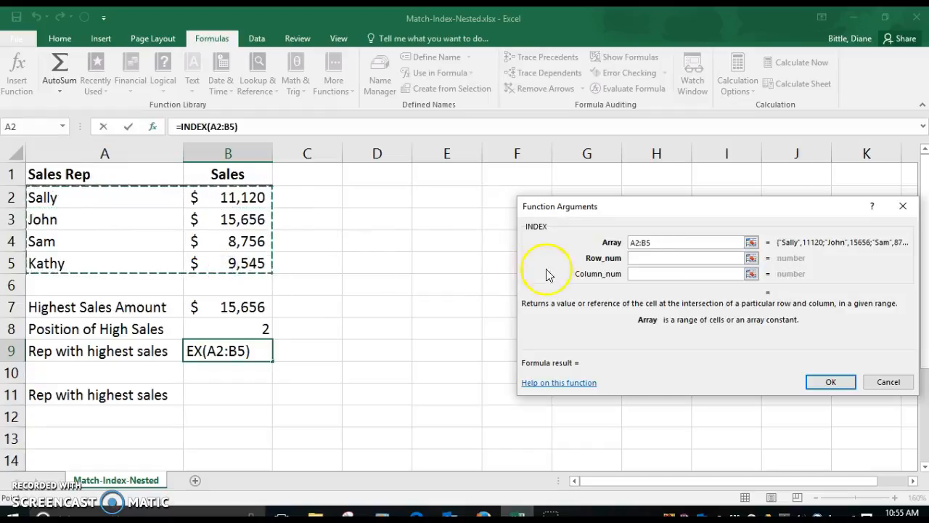
left_click(648, 259)
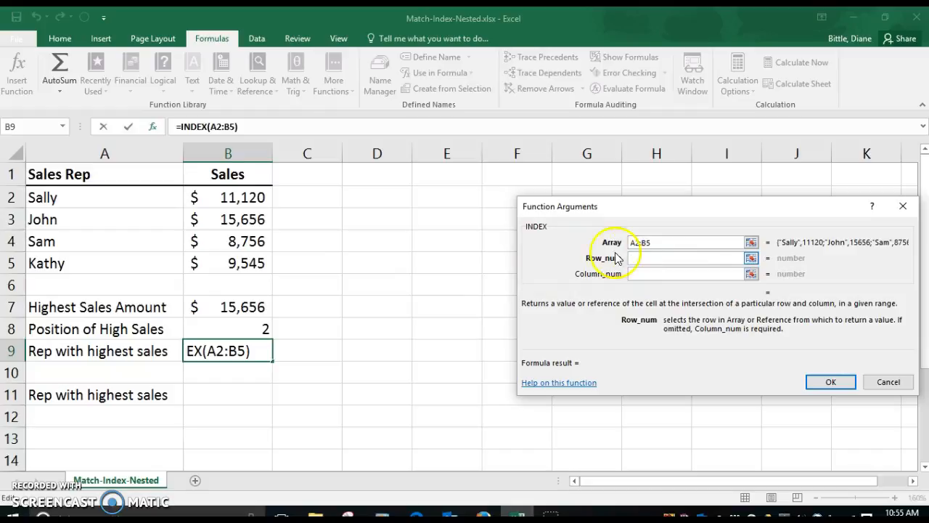
left_click(229, 330)
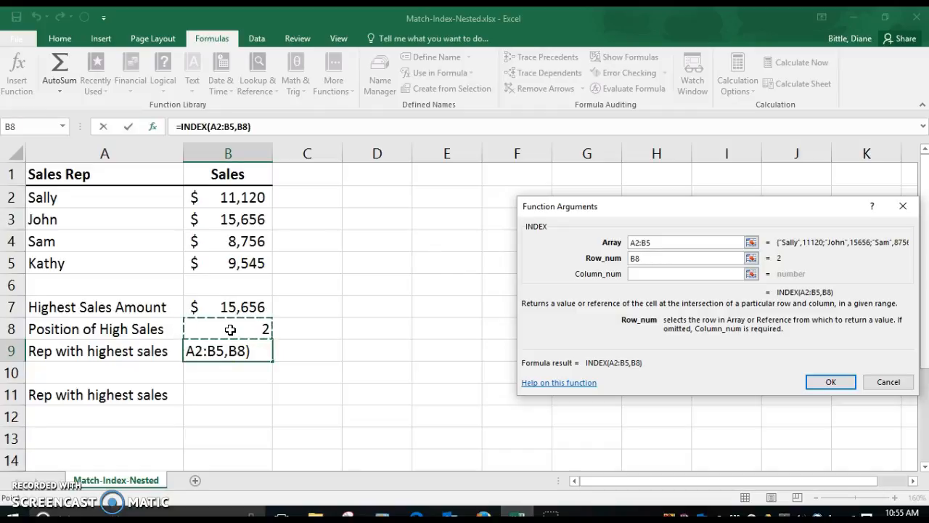
left_click(636, 274)
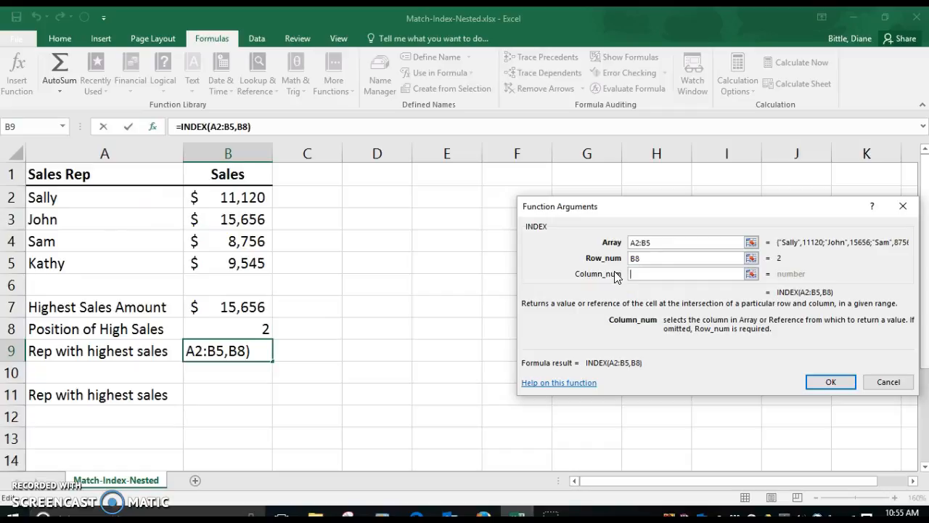
type("1")
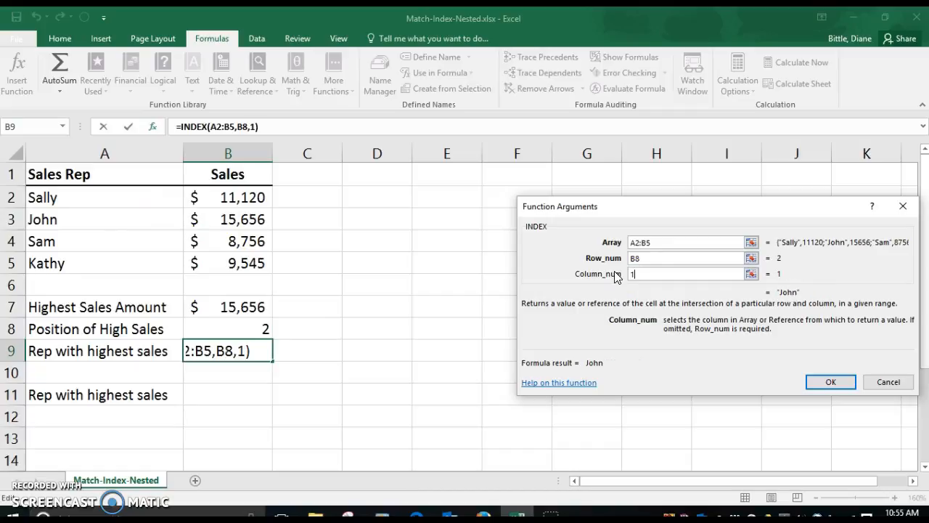
left_click(820, 384)
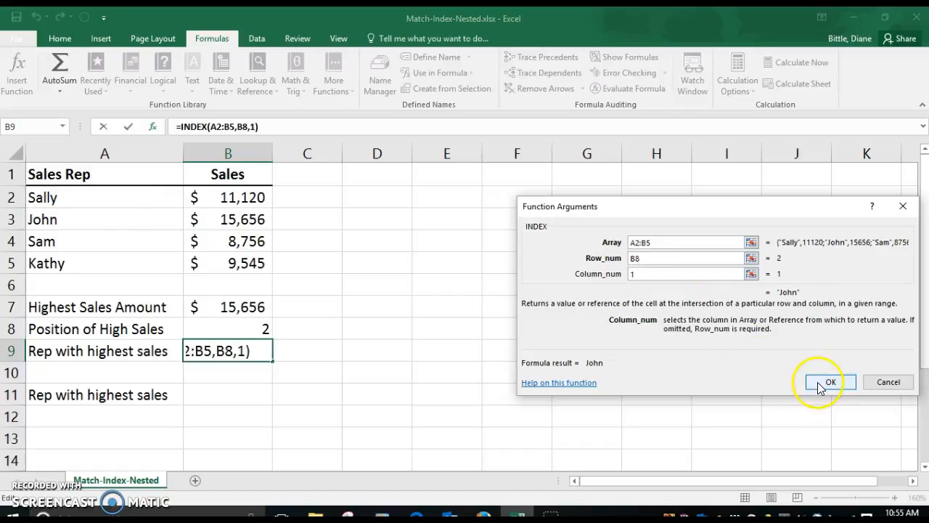
left_click(817, 382)
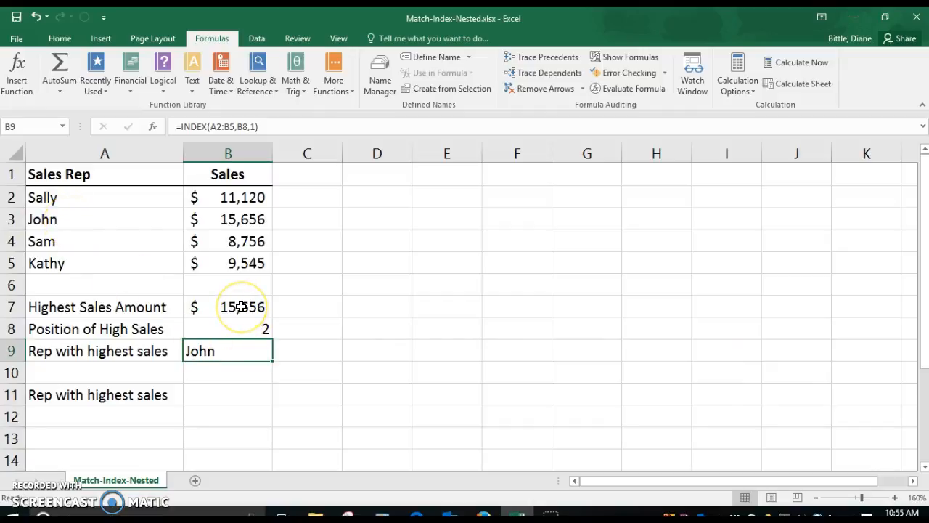
Start an INDEX formula in B11 with A2:B5 as its array argument.
left_click(239, 400)
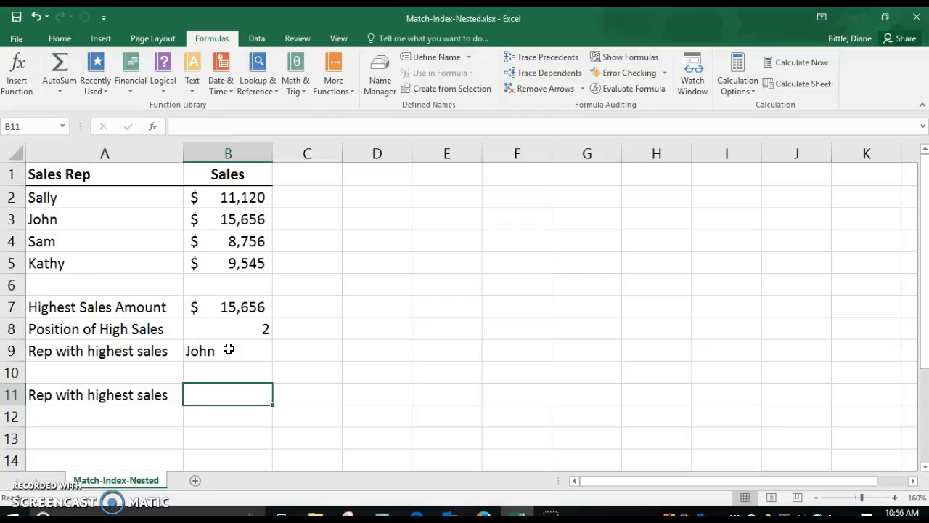
type("=Indes")
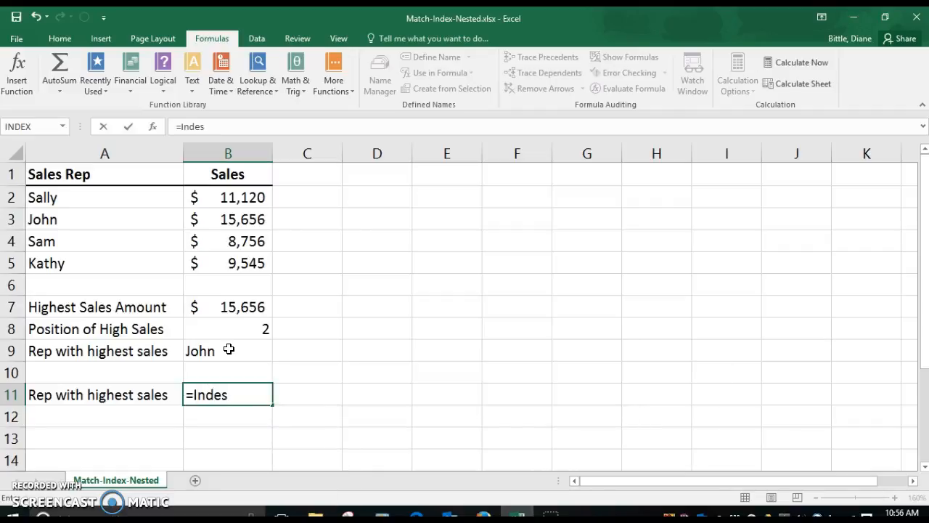
key("BackSpace")
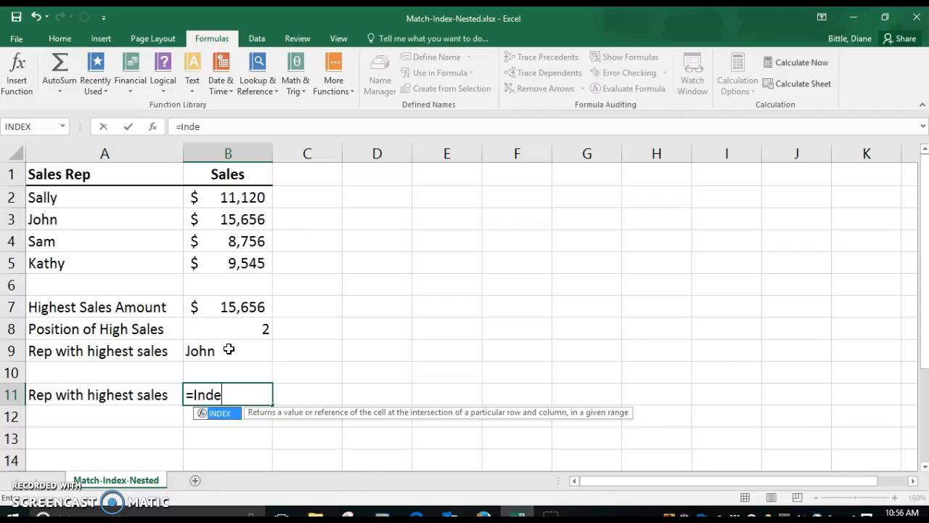
type("x(")
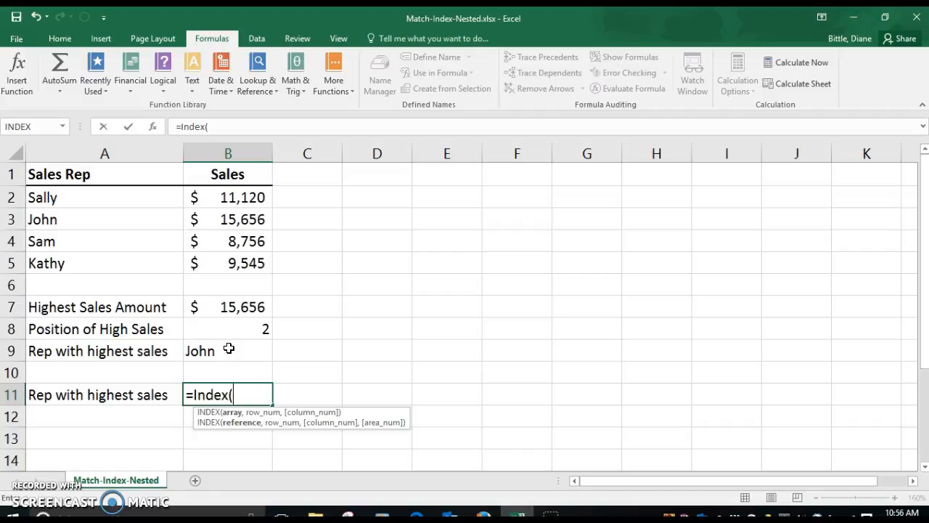
left_click_drag(54, 196, 219, 262)
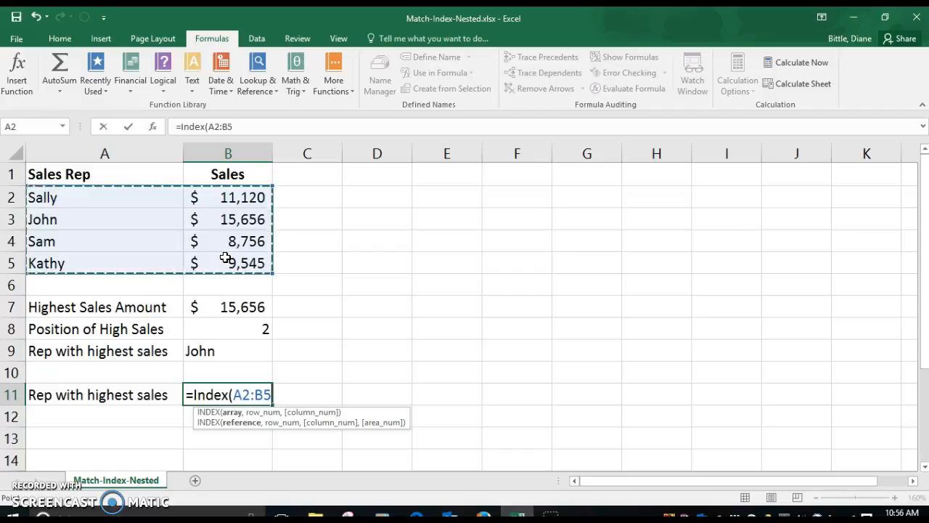
type(",")
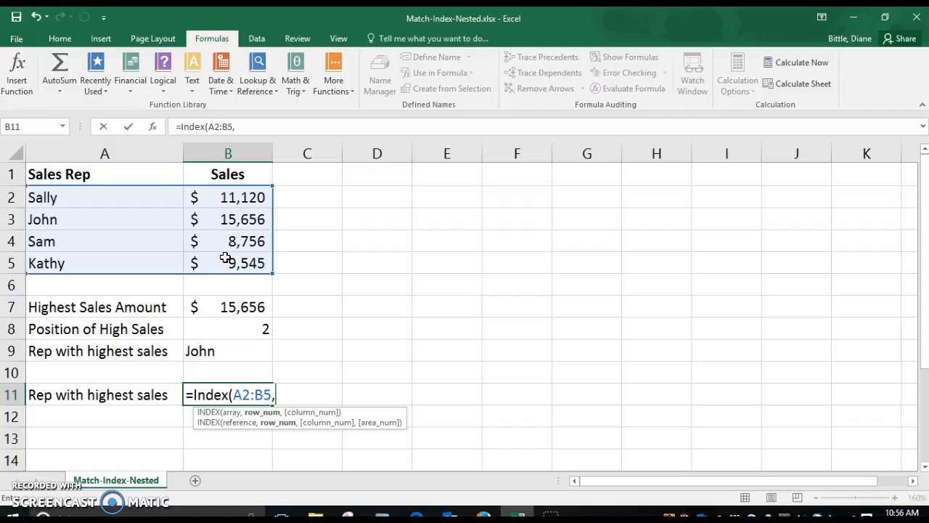
Nest a MATCH function as the row number of the INDEX formula in B11, with MAX(B2:B5) as its lookup value.
type("match(")
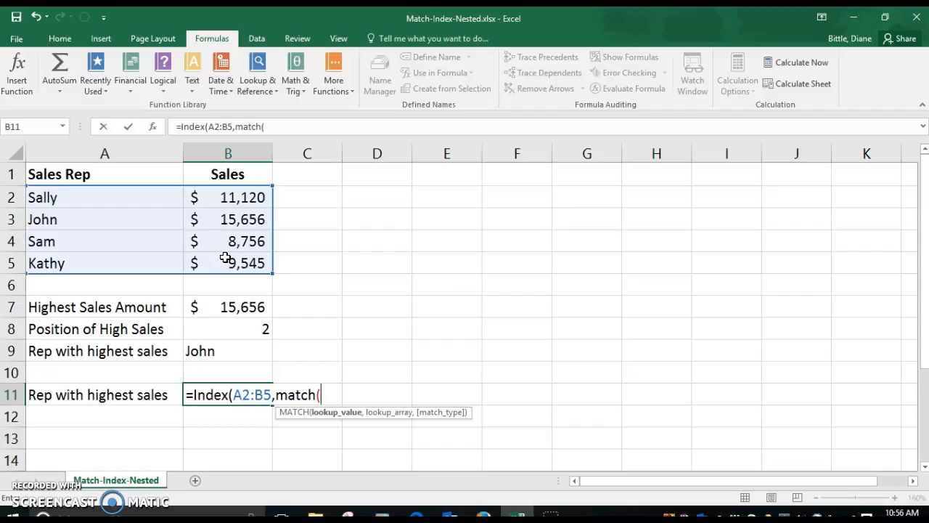
type("(")
key("BackSpace")
type("Ma")
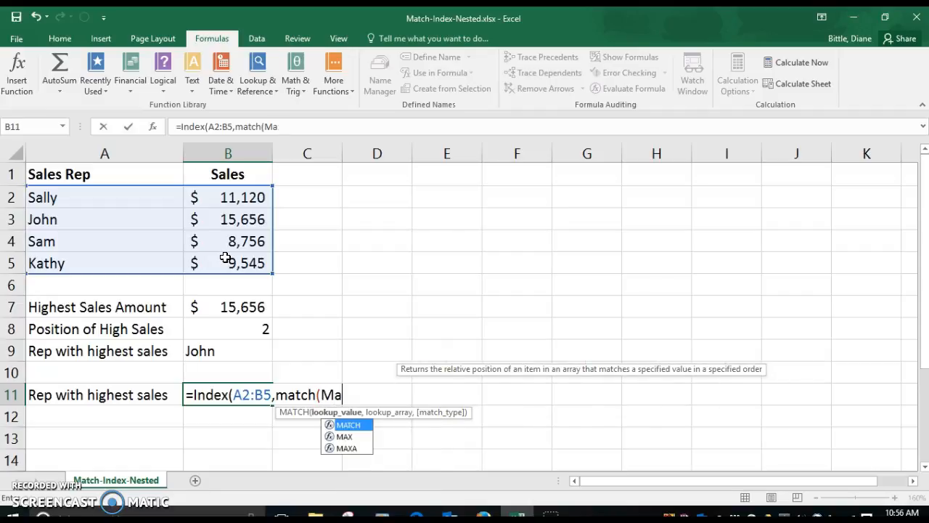
type("x(")
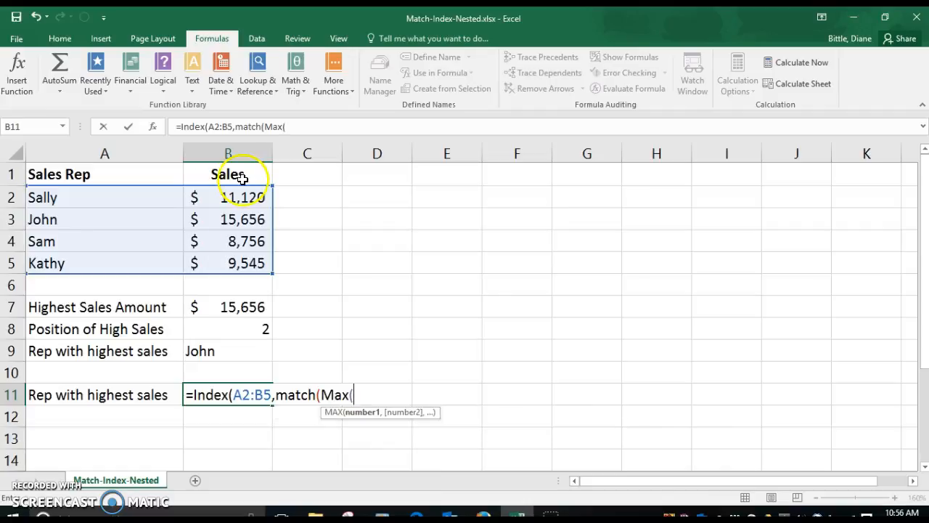
left_click_drag(236, 197, 241, 255)
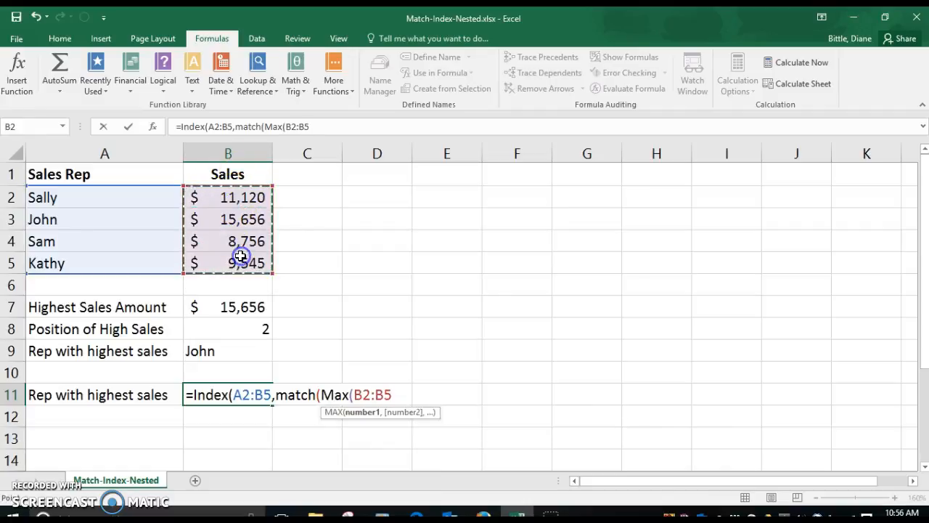
type(")")
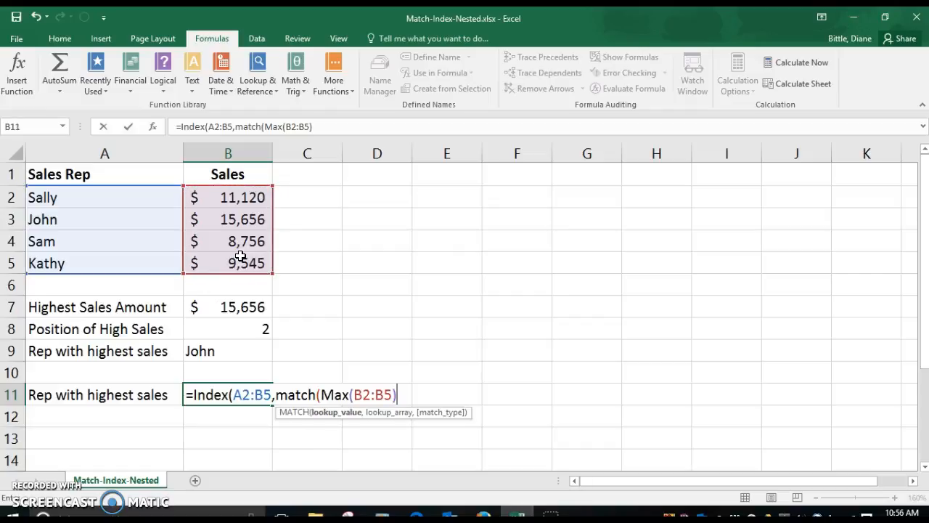
Complete the nested MATCH function in B11 with lookup array B2:B5 and match type 0.
type(",")
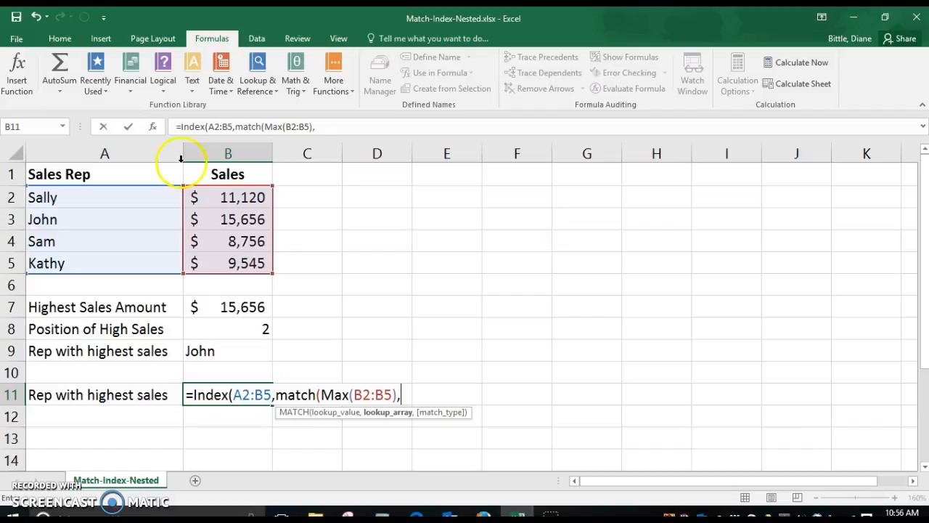
left_click_drag(224, 196, 226, 264)
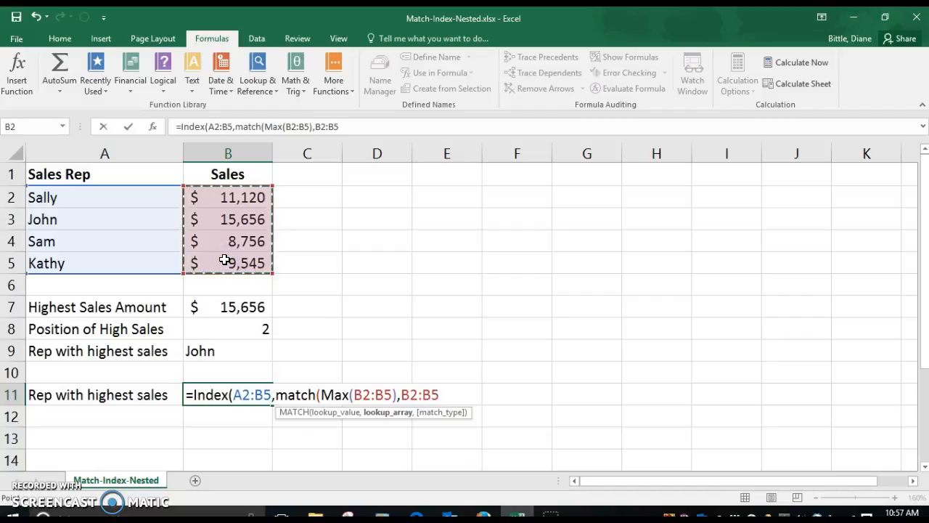
type(",")
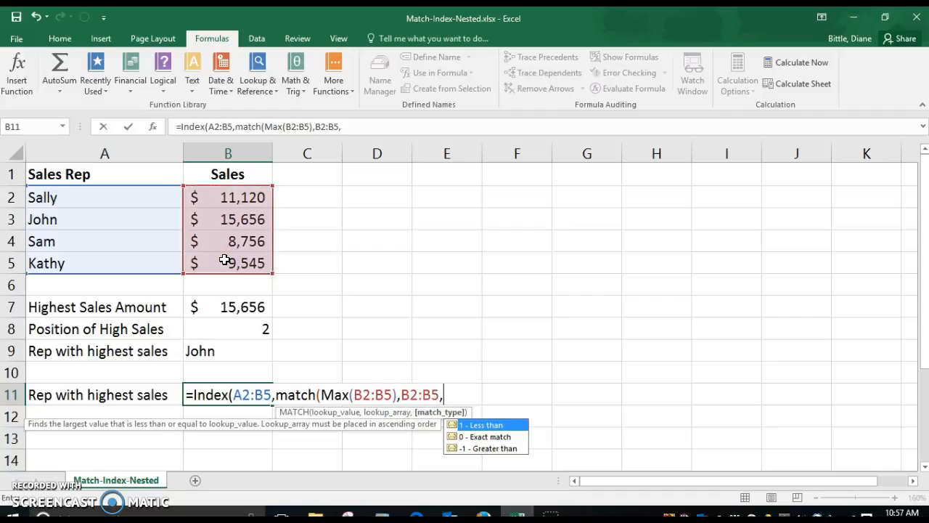
type("0)")
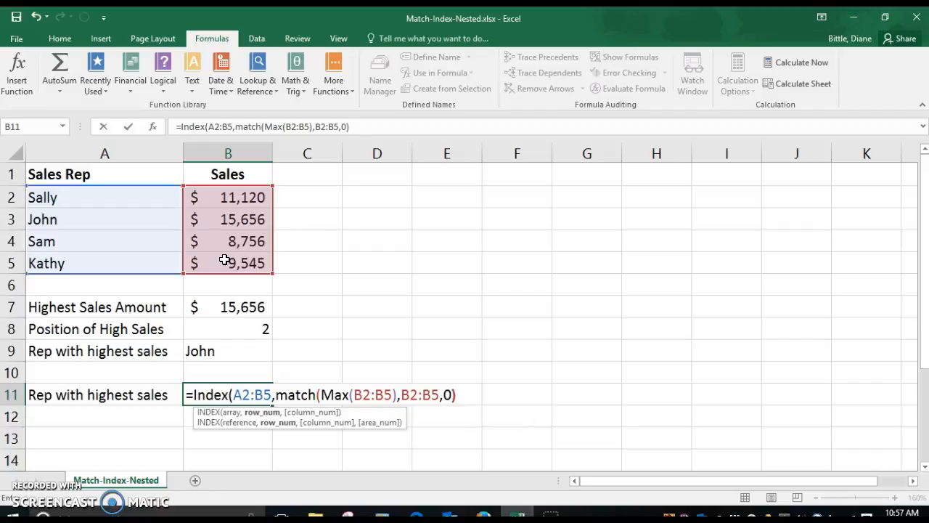
Finish the INDEX formula in B11 with column number 1, enter it and reselect B11.
type(",")
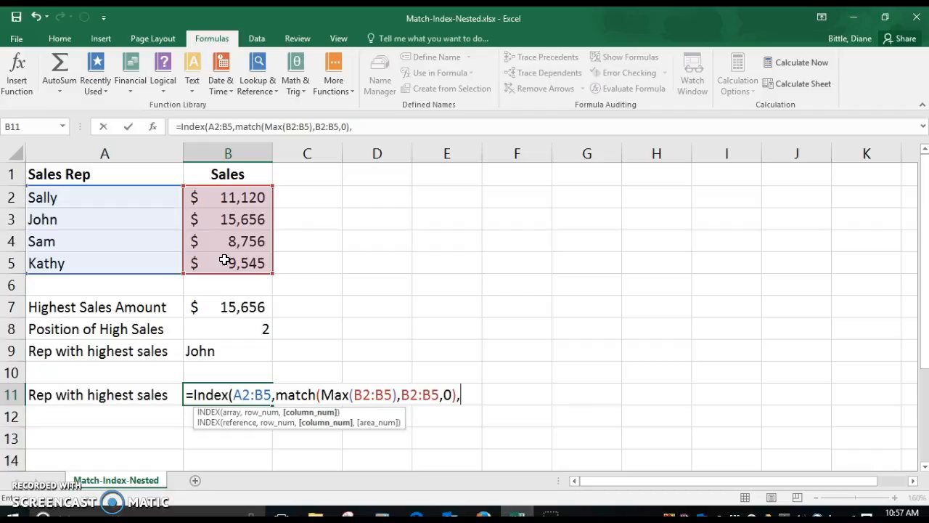
type("1)")
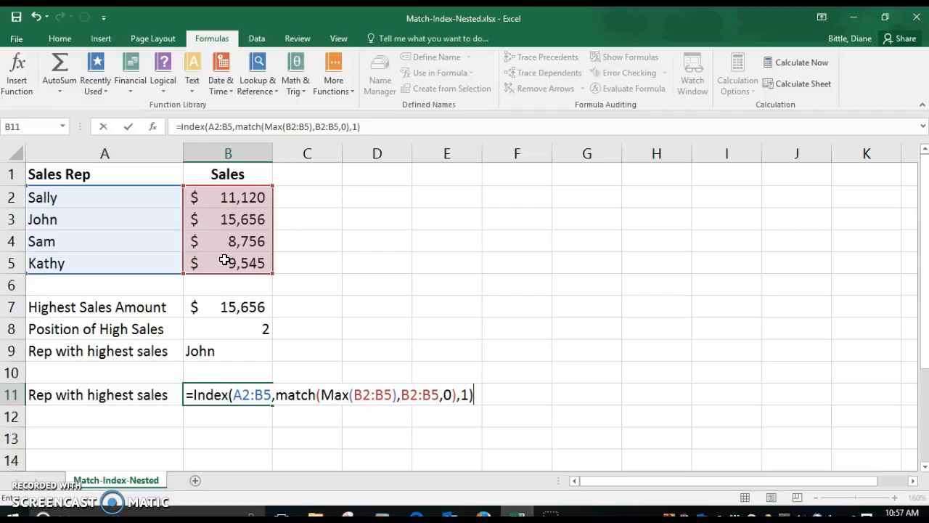
key("Return")
left_click(237, 420)
left_click(232, 394)
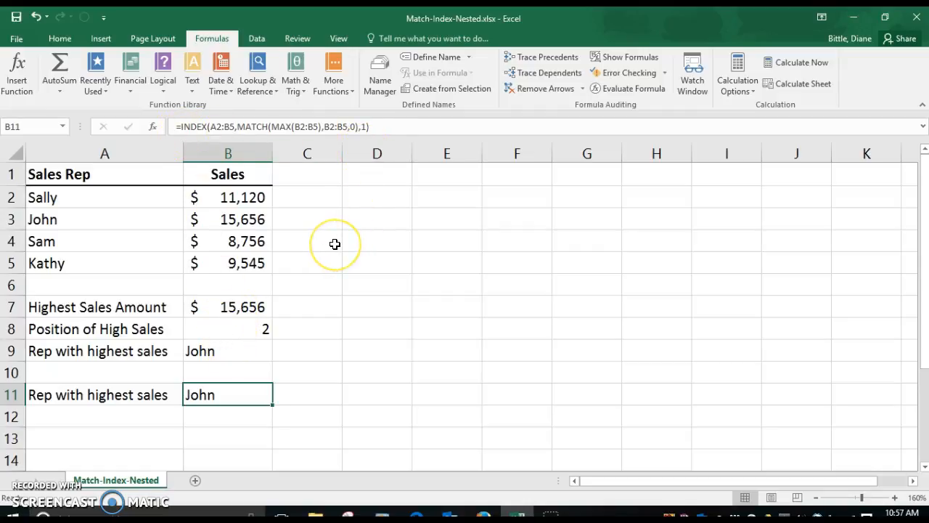
Display the worksheet's formulas instead of their results and resize columns A and B to fit their contents.
left_click(626, 64)
left_click_drag(344, 154, 201, 154)
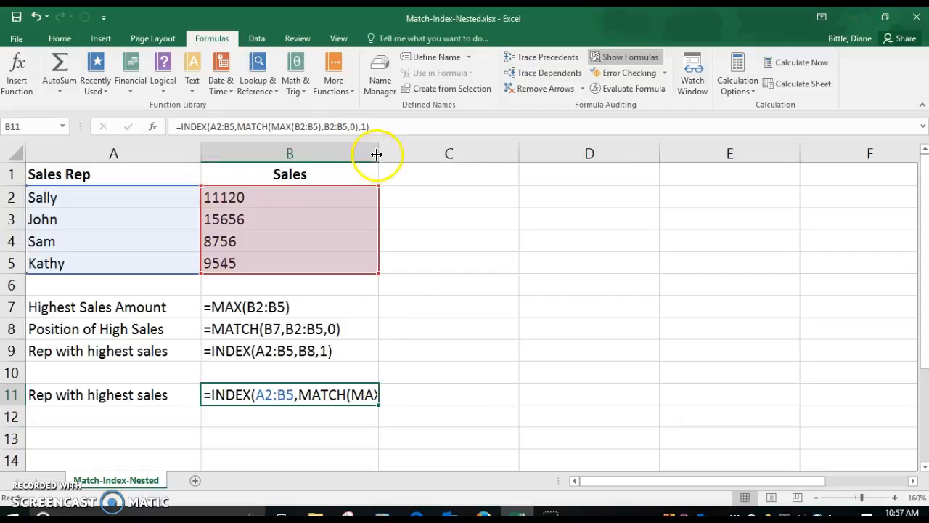
double_click(377, 153)
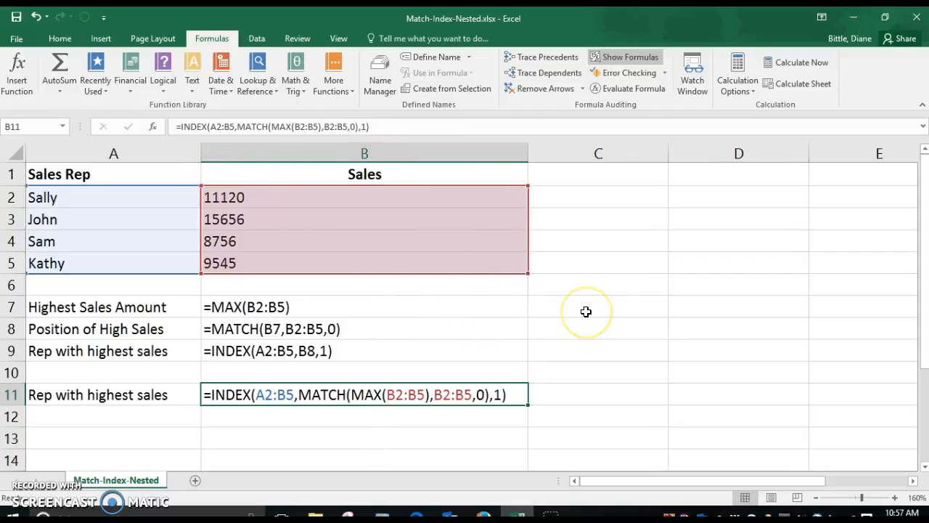